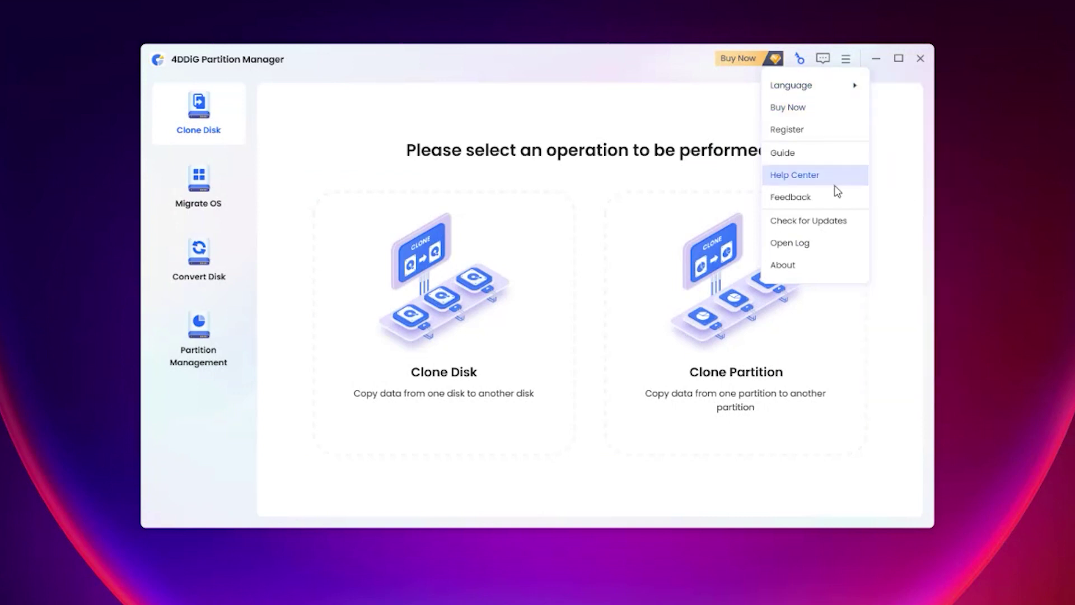
- Switch the interface language to Arabic and open the product registration
mouse_move(821, 91)
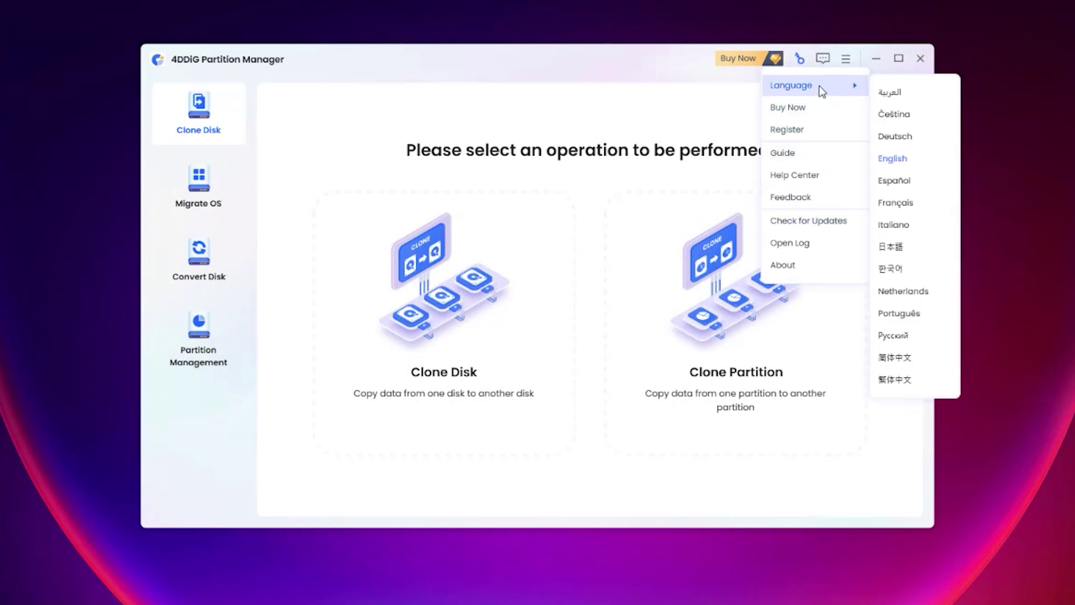
click(892, 92)
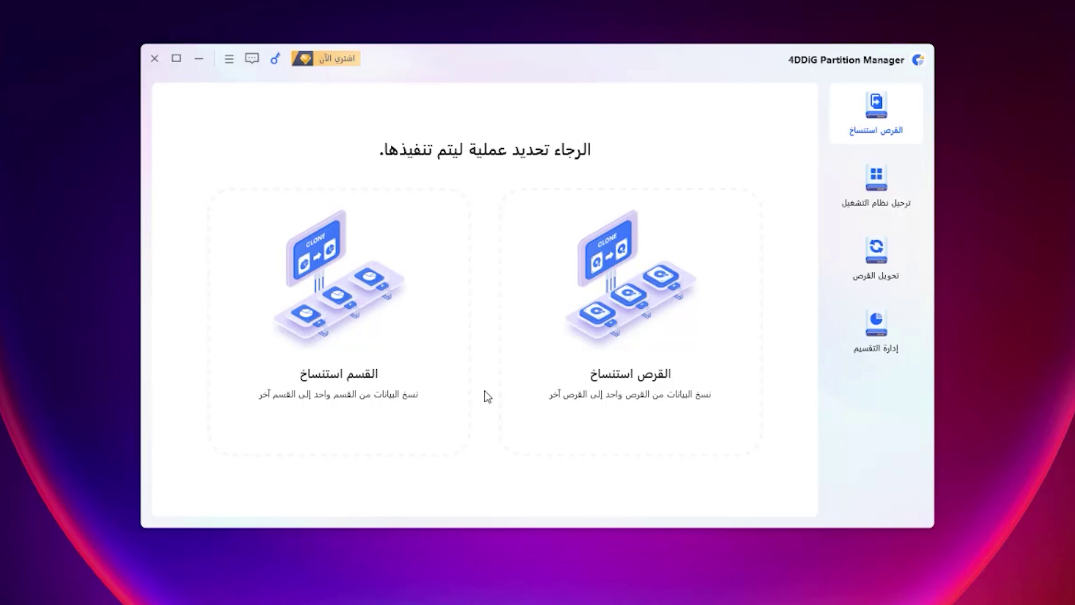
click(275, 58)
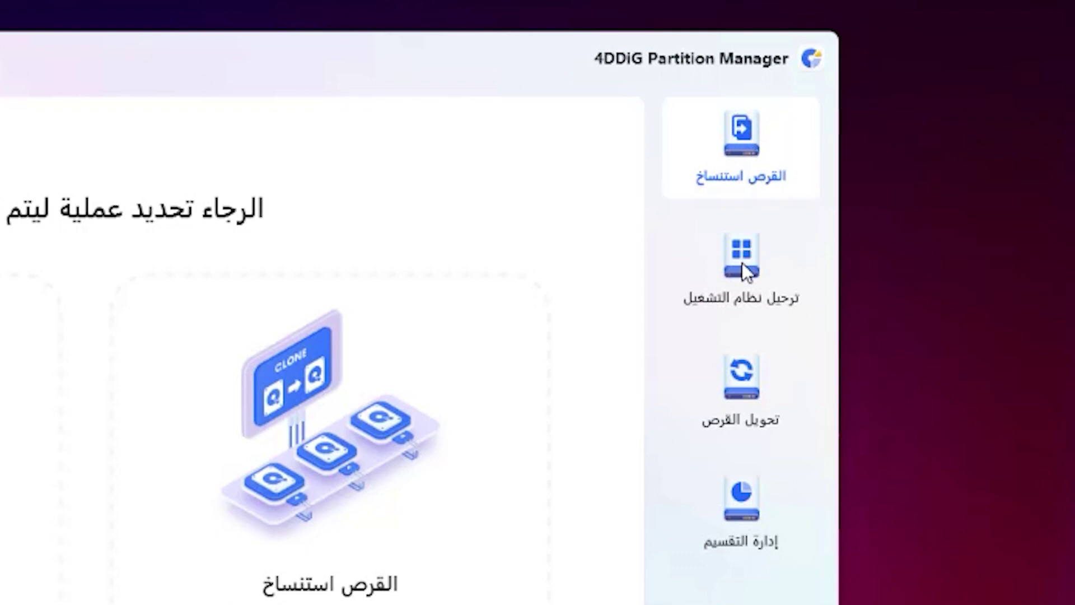
- Look through the Migrate OS, Convert Disk and Partition Management pages, and return to the Clone Disk page
click(741, 263)
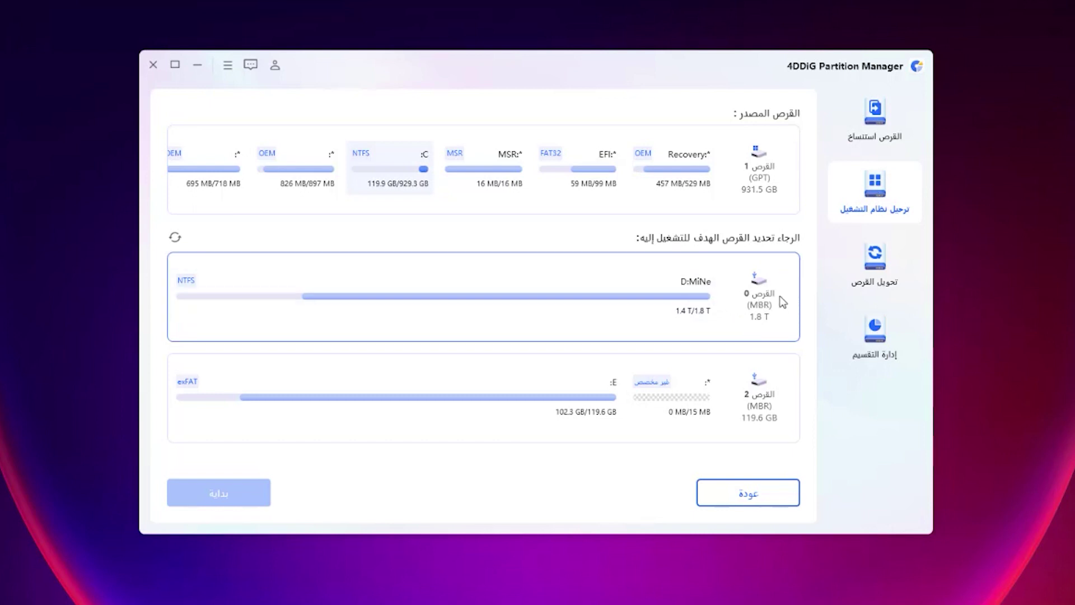
click(880, 251)
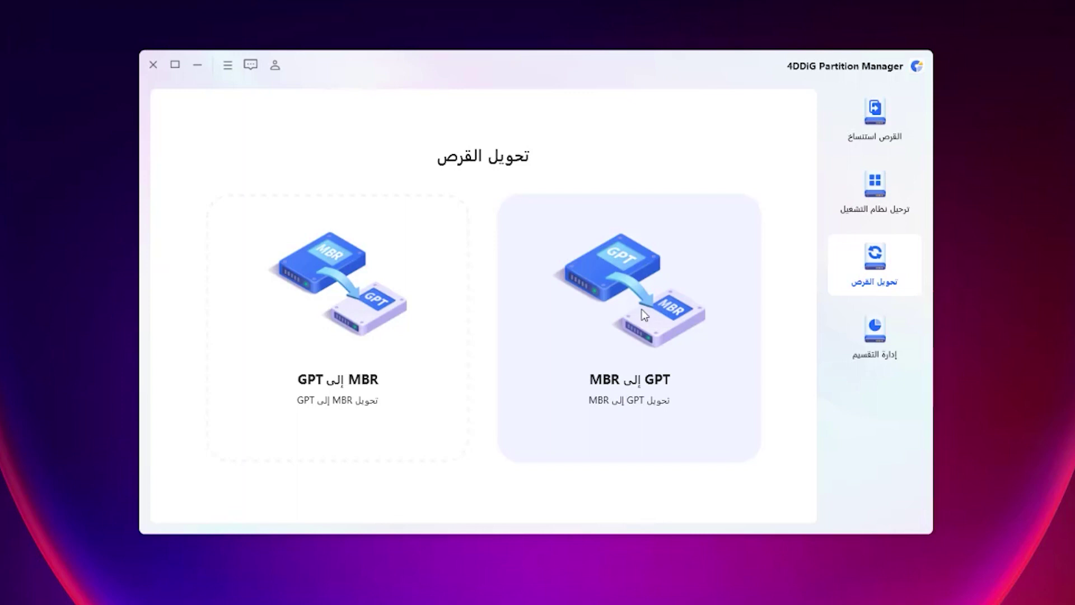
click(882, 343)
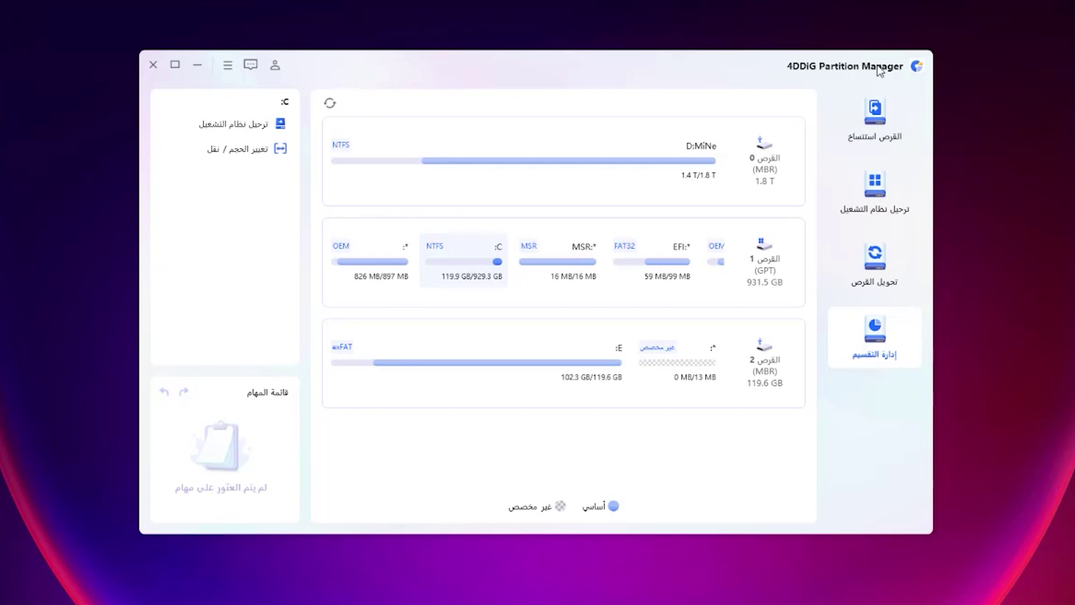
click(875, 119)
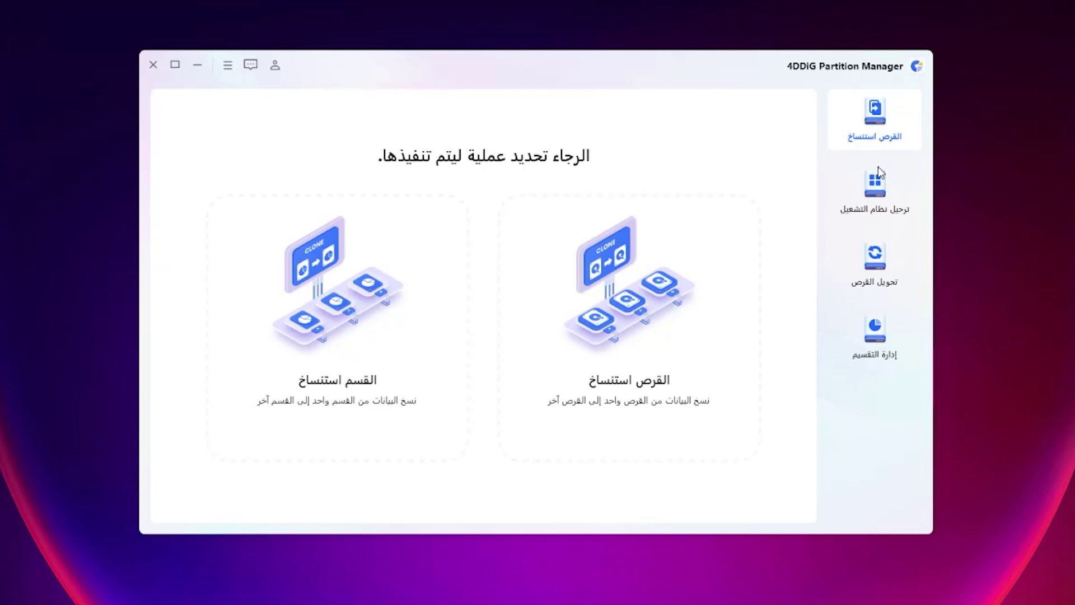
- Set Disk 0 (D:MiNe) as the target for cloning Disk 1, and accept the Windows automount fix
click(594, 277)
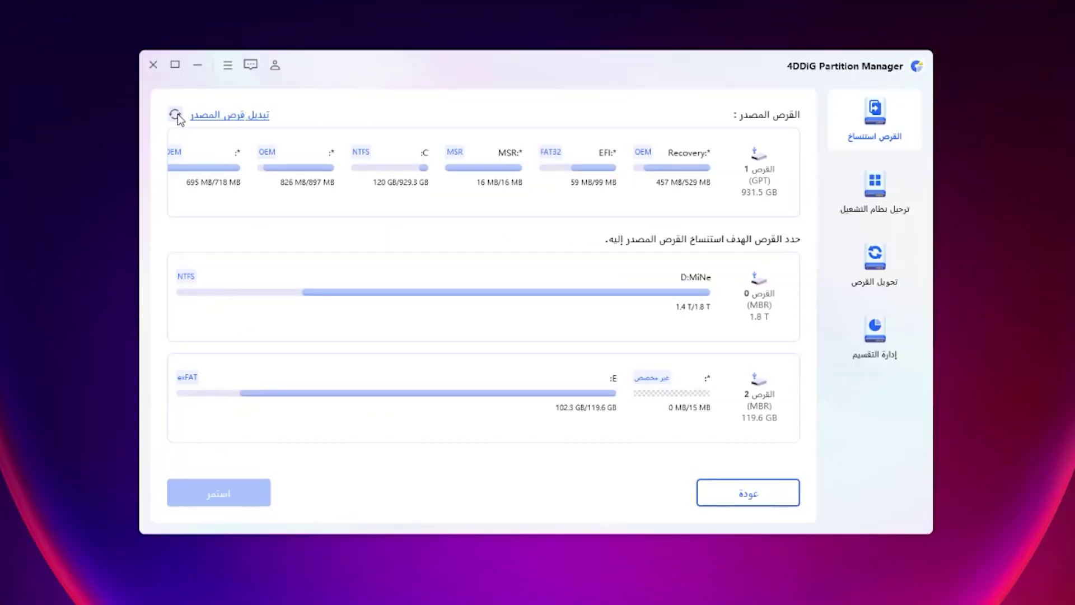
click(497, 309)
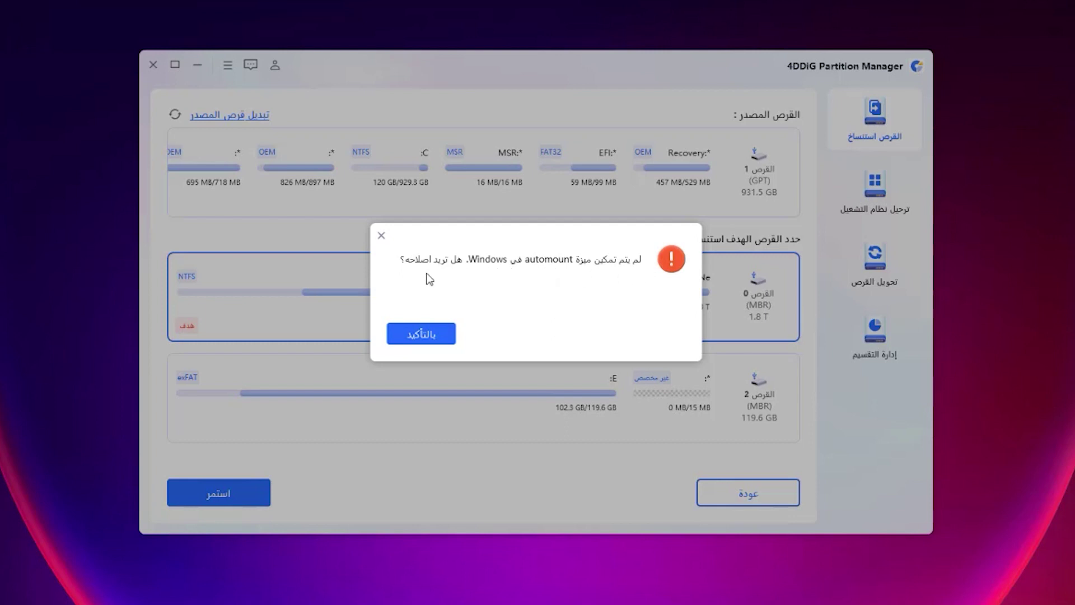
click(428, 334)
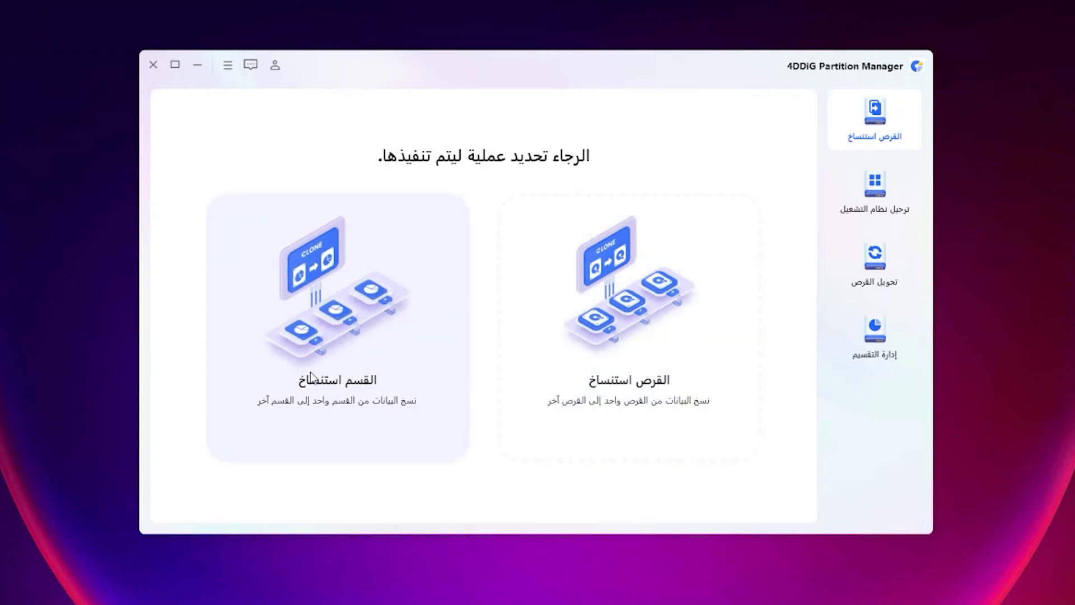
- Try C: and D:MiNe in turn as the source partition for Clone Partition, and go back
click(355, 320)
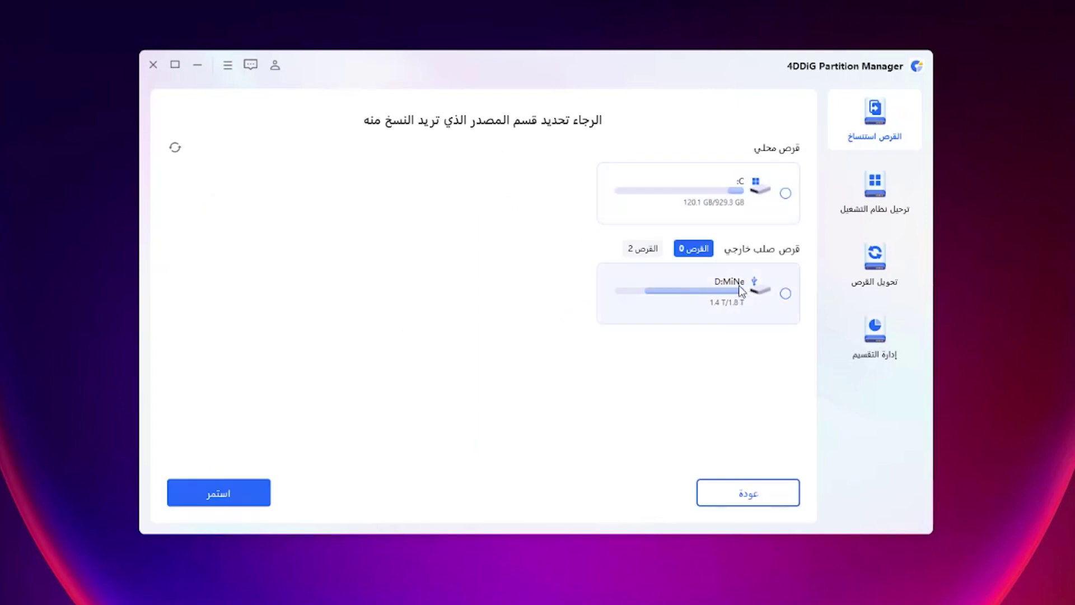
click(783, 186)
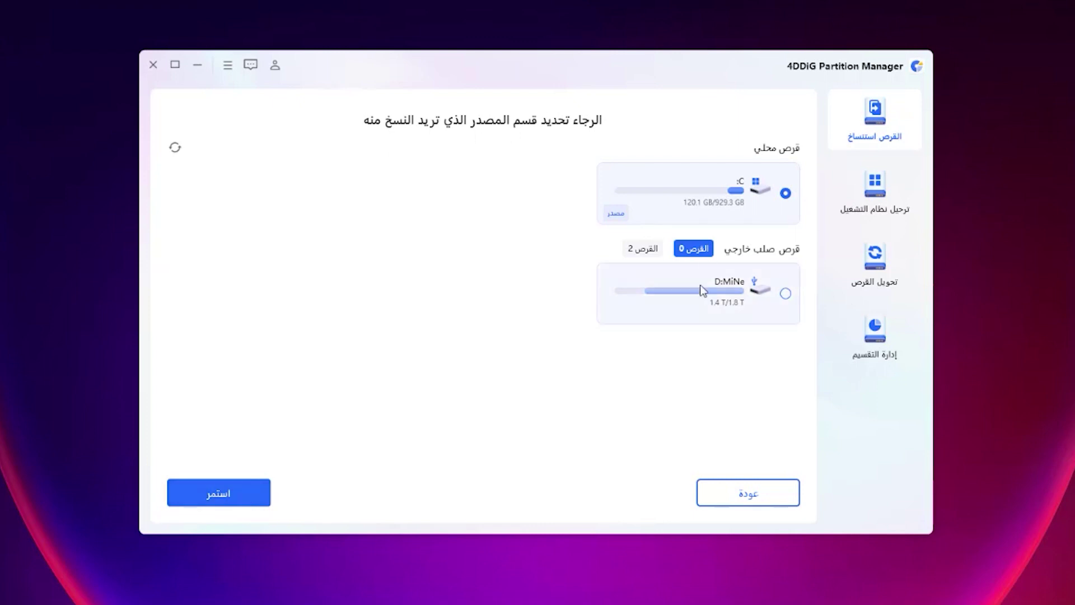
click(784, 293)
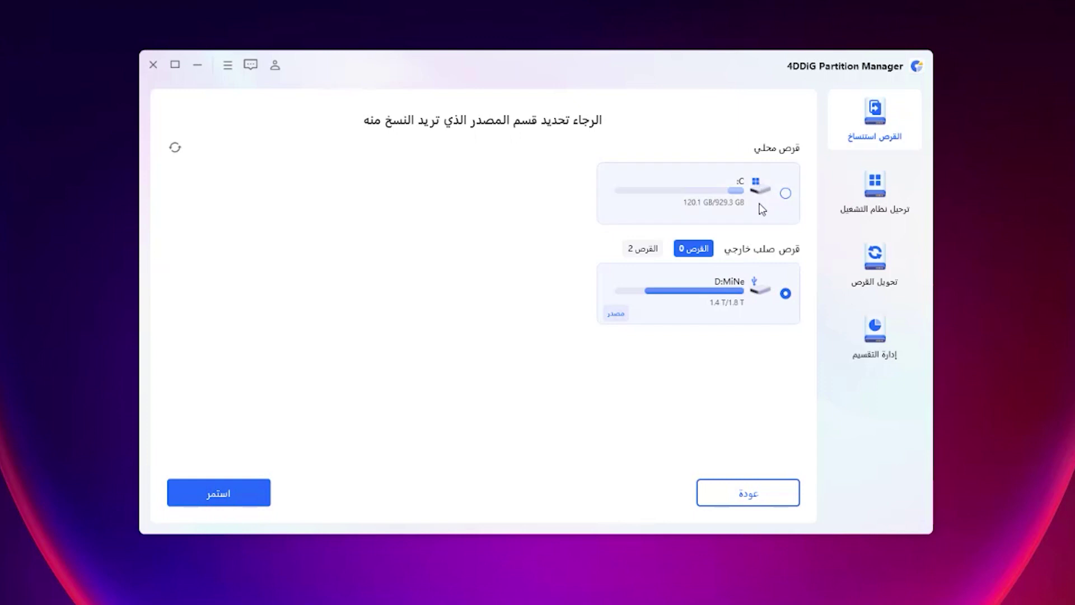
click(749, 493)
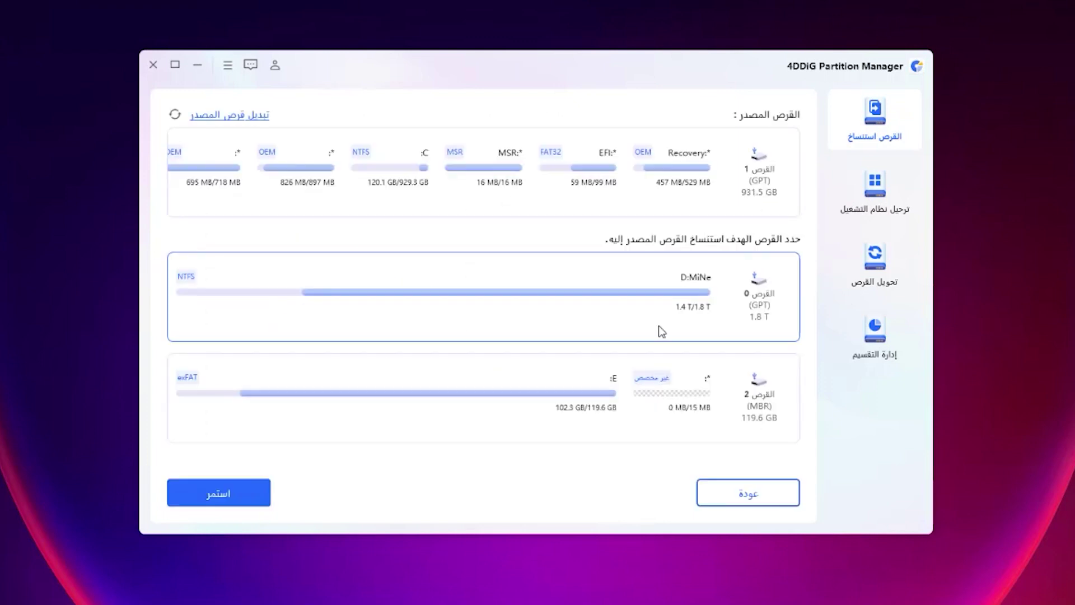
- Look over the target disk choice, the partition cloning source list and the Migrate OS page again
click(662, 312)
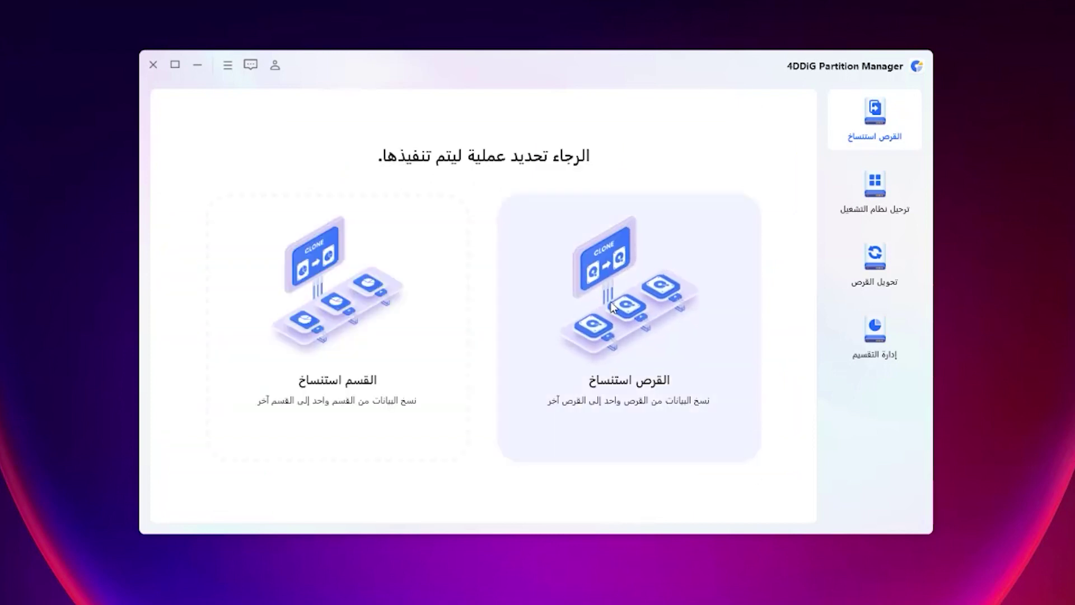
click(377, 310)
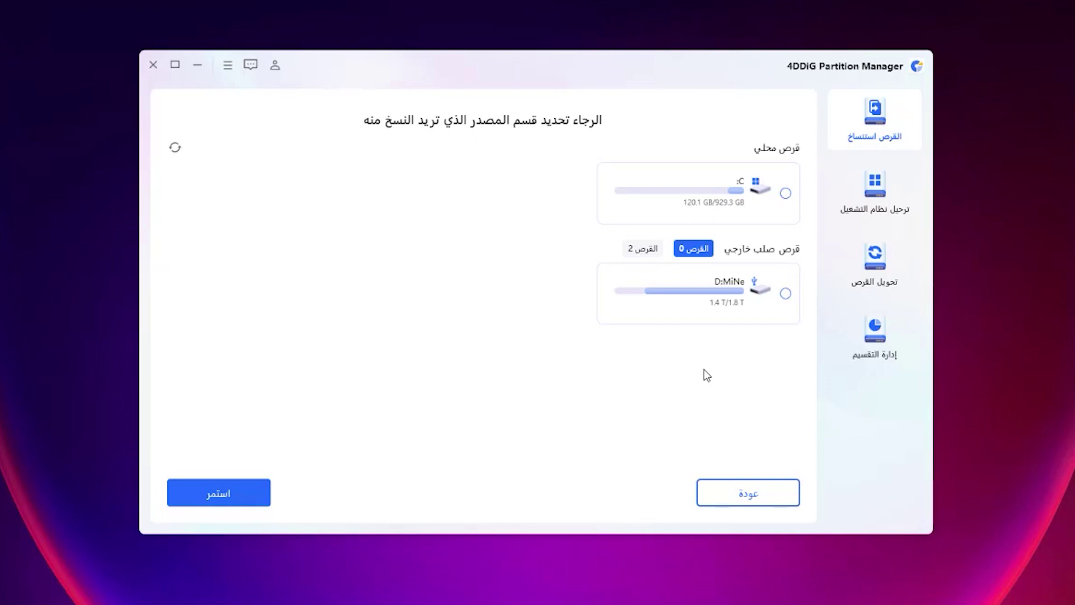
click(744, 500)
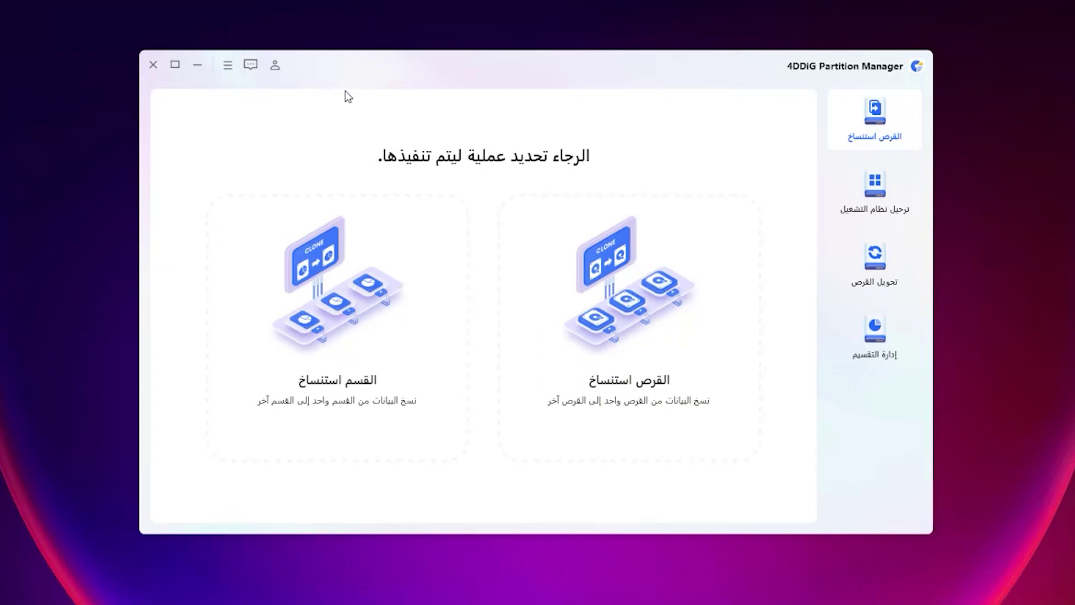
click(883, 193)
click(884, 127)
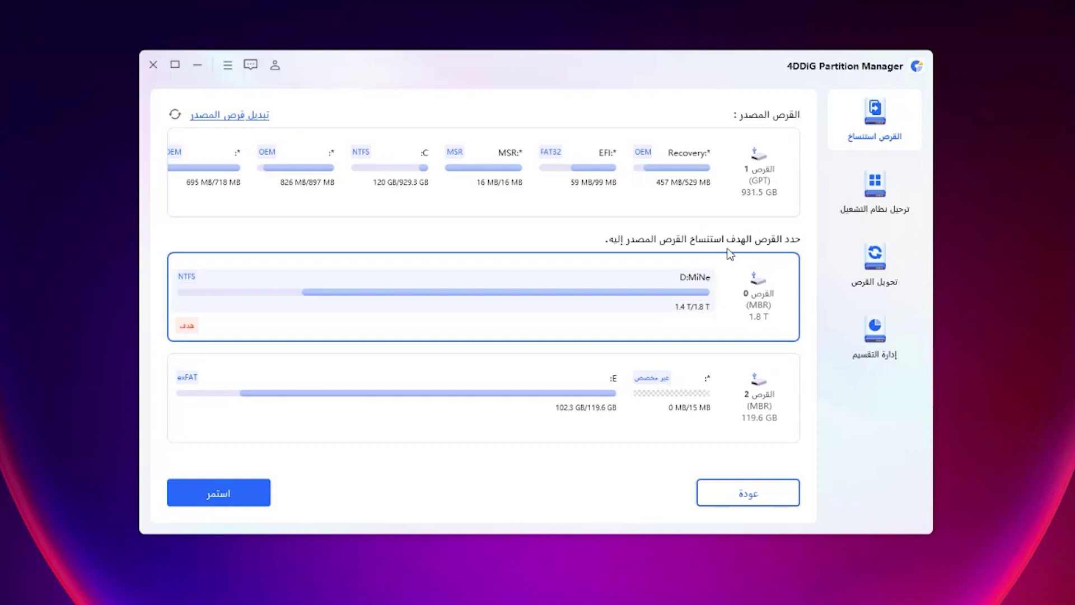
- Try to migrate the operating system to Disk 0 (D:MiNe), and cancel at the overwrite confirmation
click(883, 190)
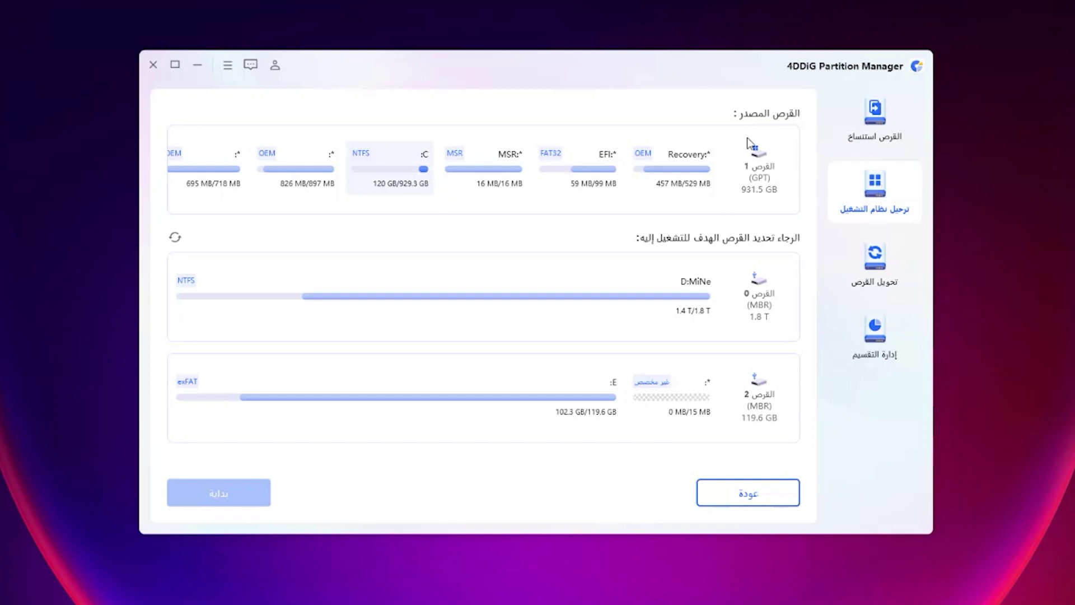
click(689, 328)
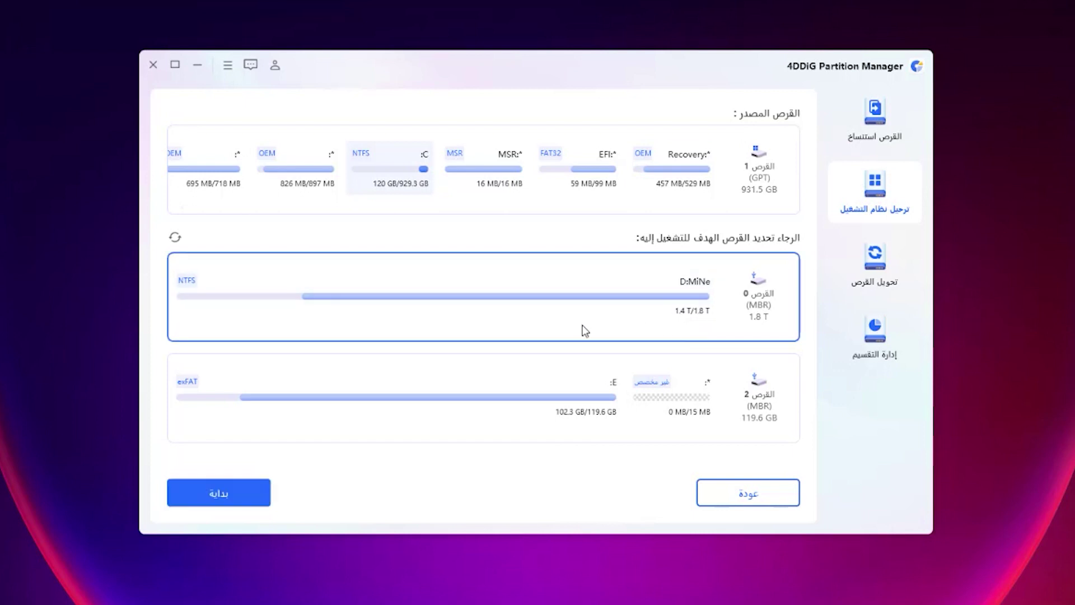
click(230, 503)
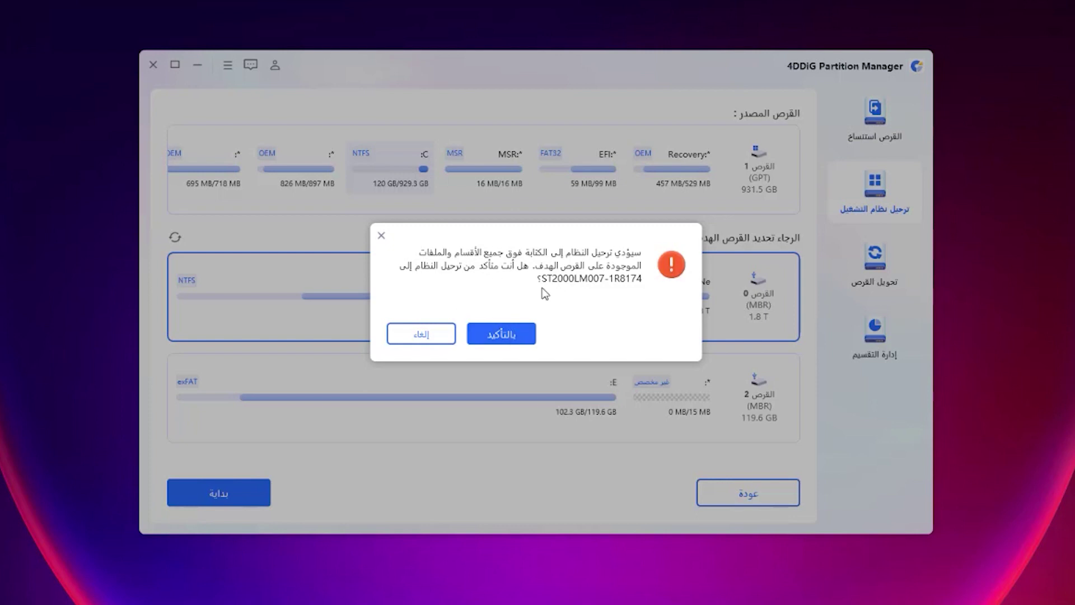
click(421, 336)
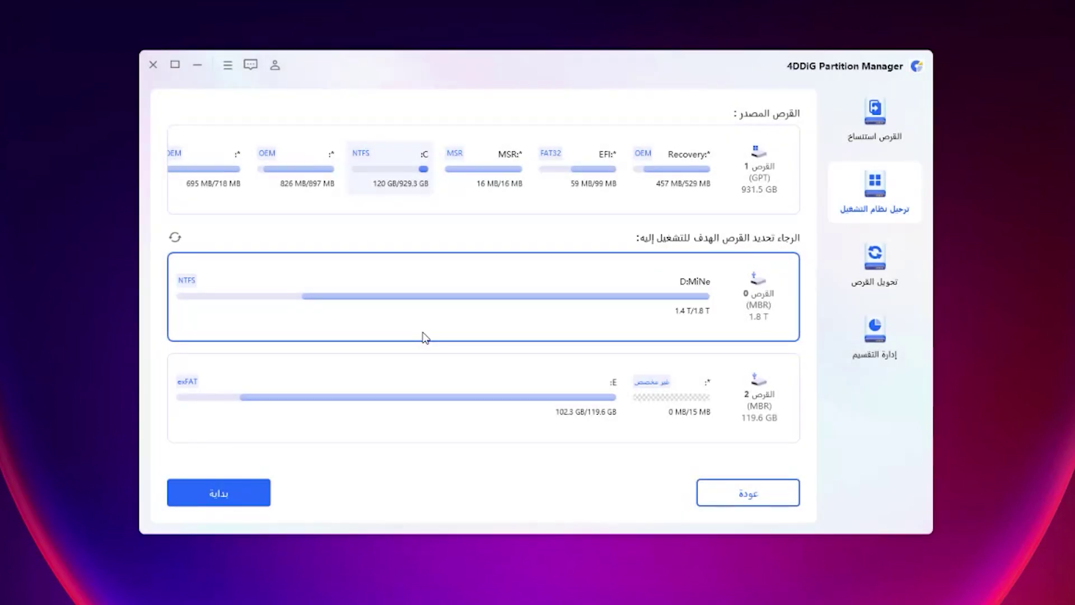
- Convert Disk 0 (D:MiNe) from MBR to GPT
click(870, 262)
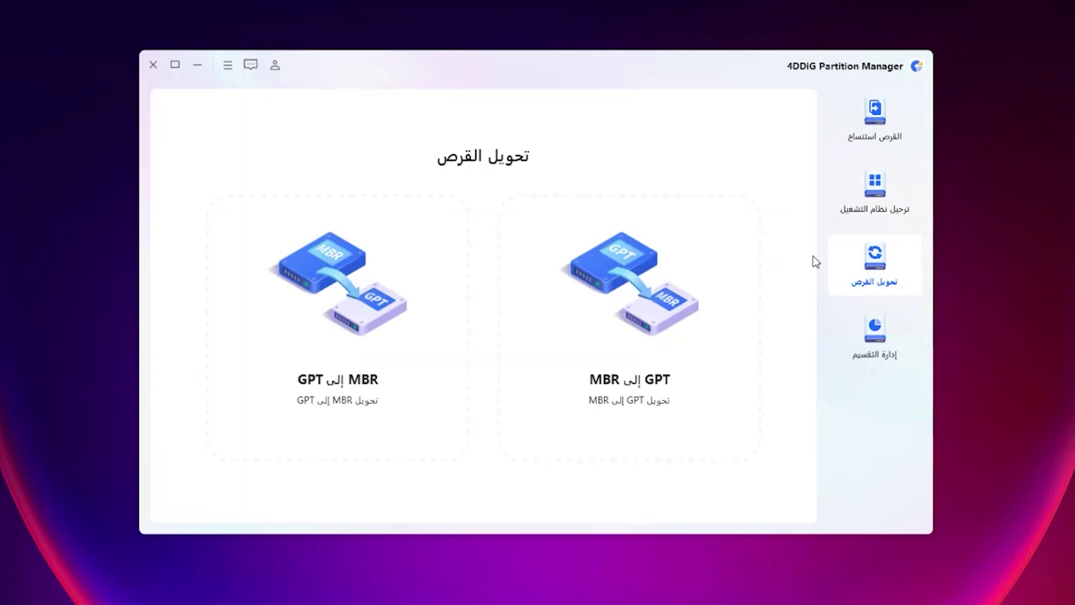
click(890, 136)
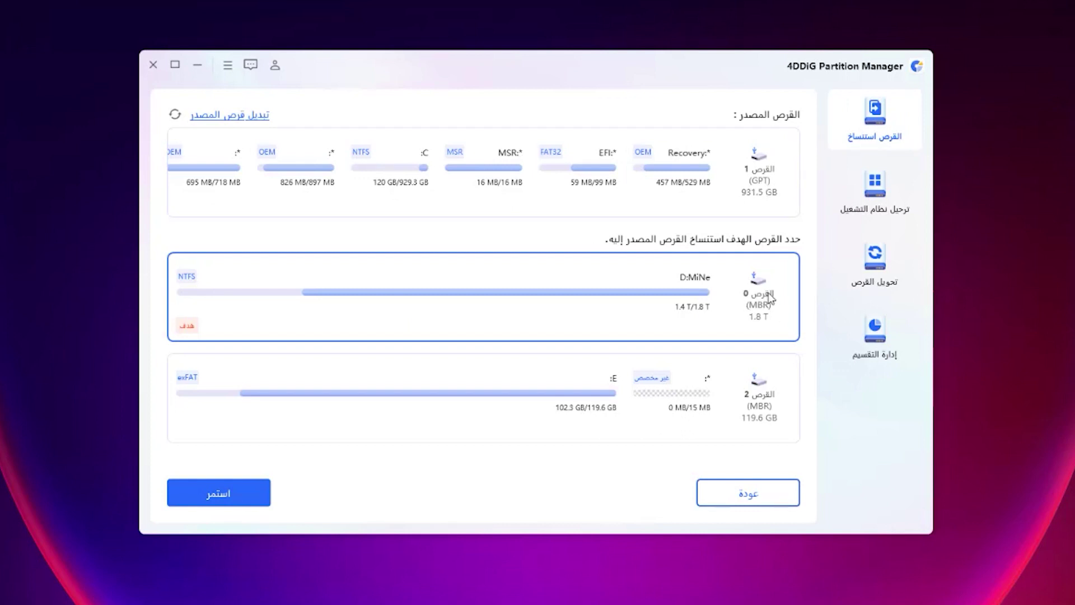
click(875, 263)
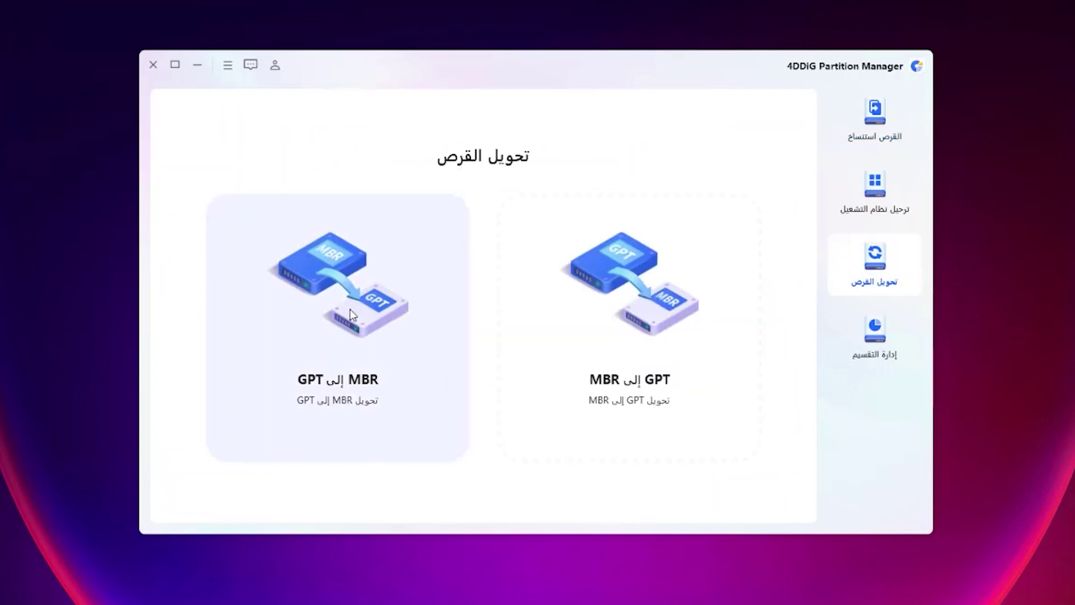
click(379, 310)
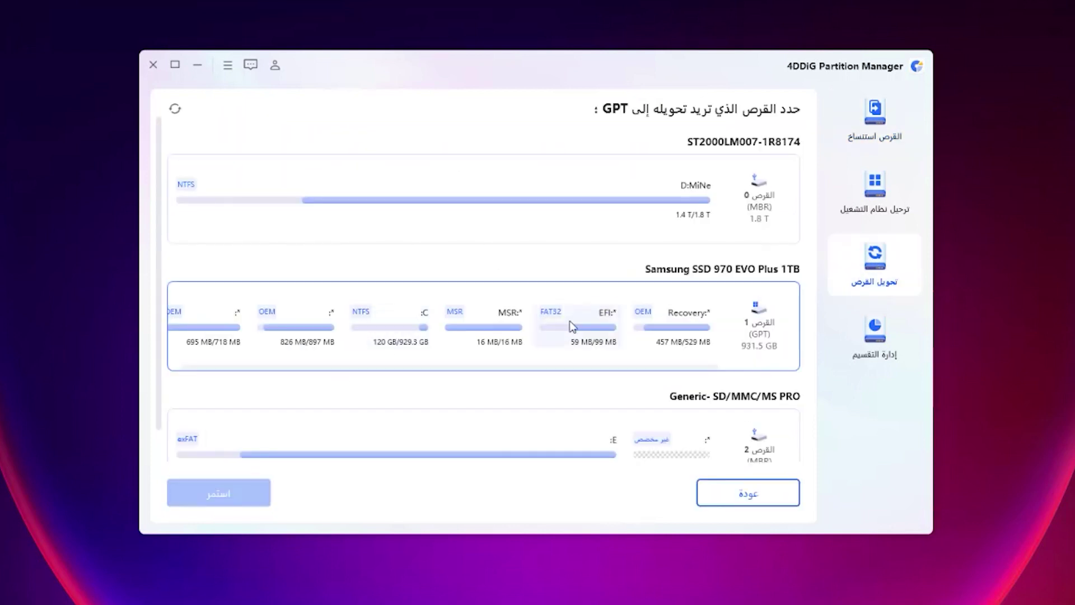
click(748, 221)
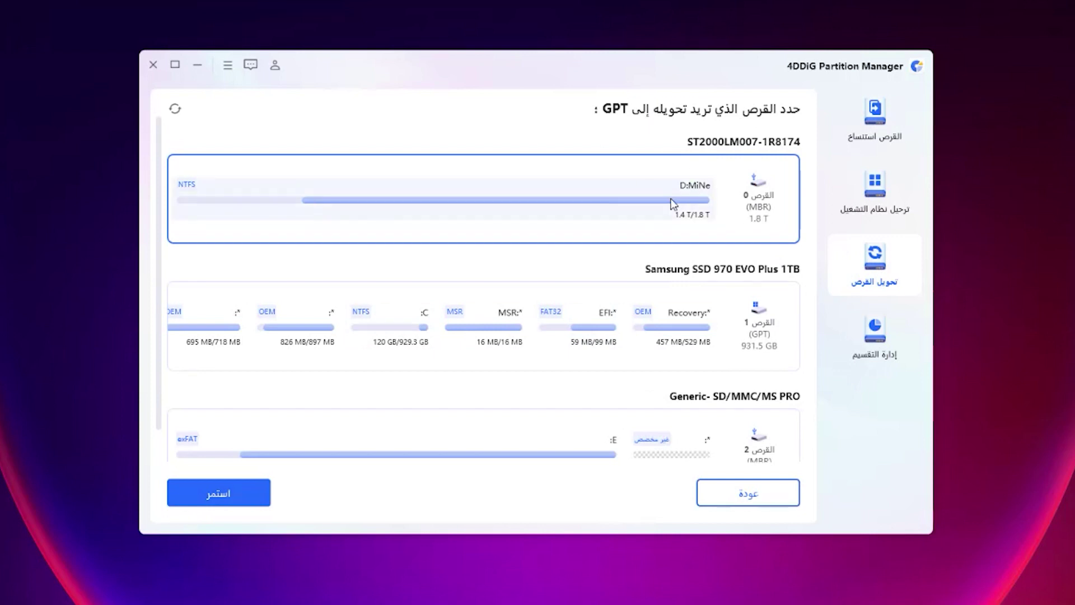
click(227, 492)
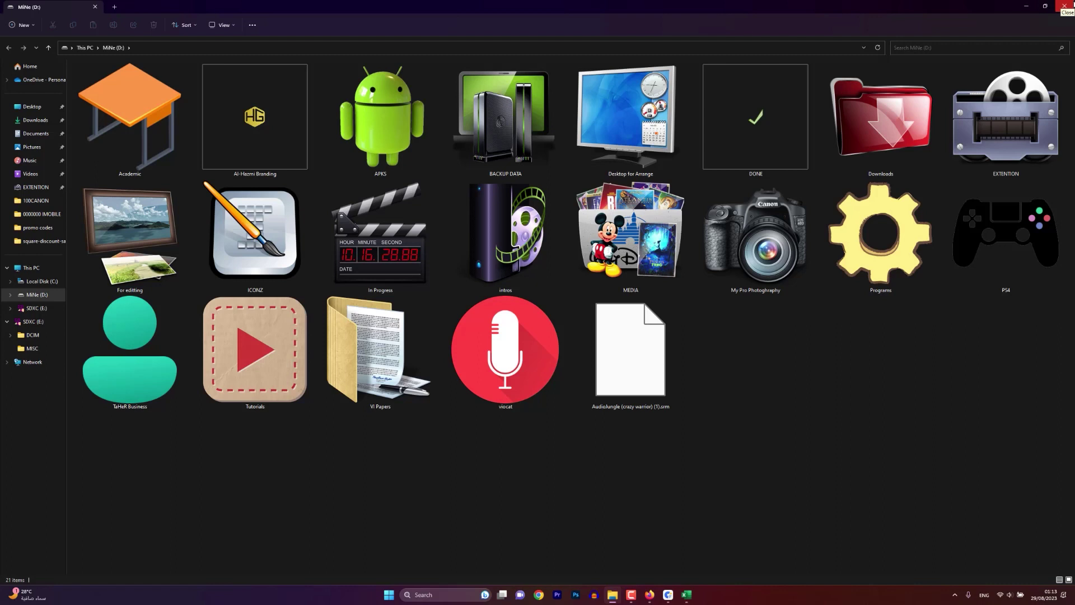
- Close the MiNe (D:) folder window and go back from the finished conversion to the disk list
click(1065, 5)
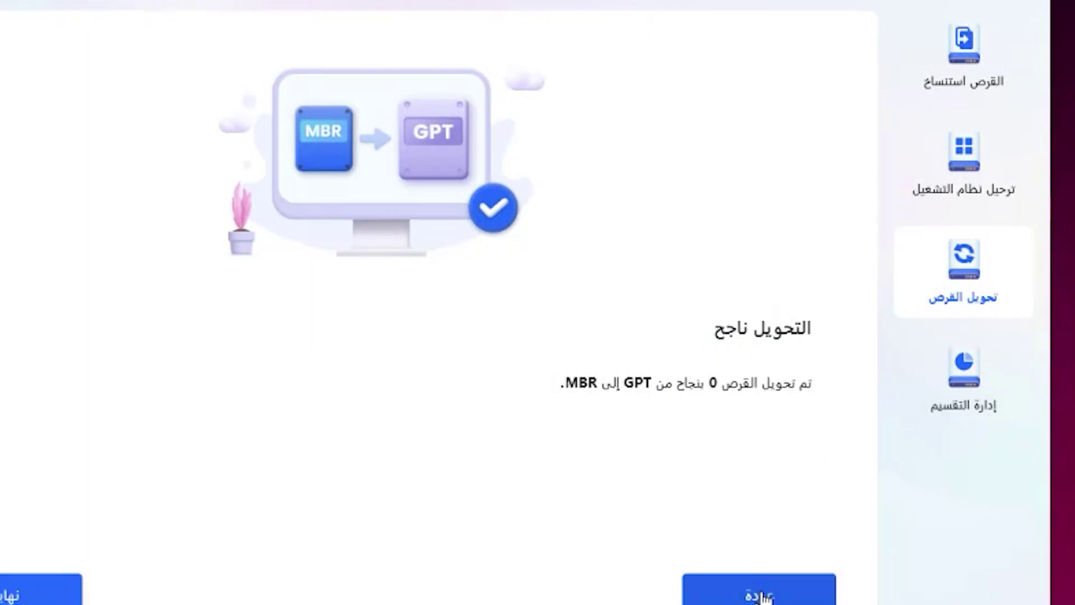
click(765, 598)
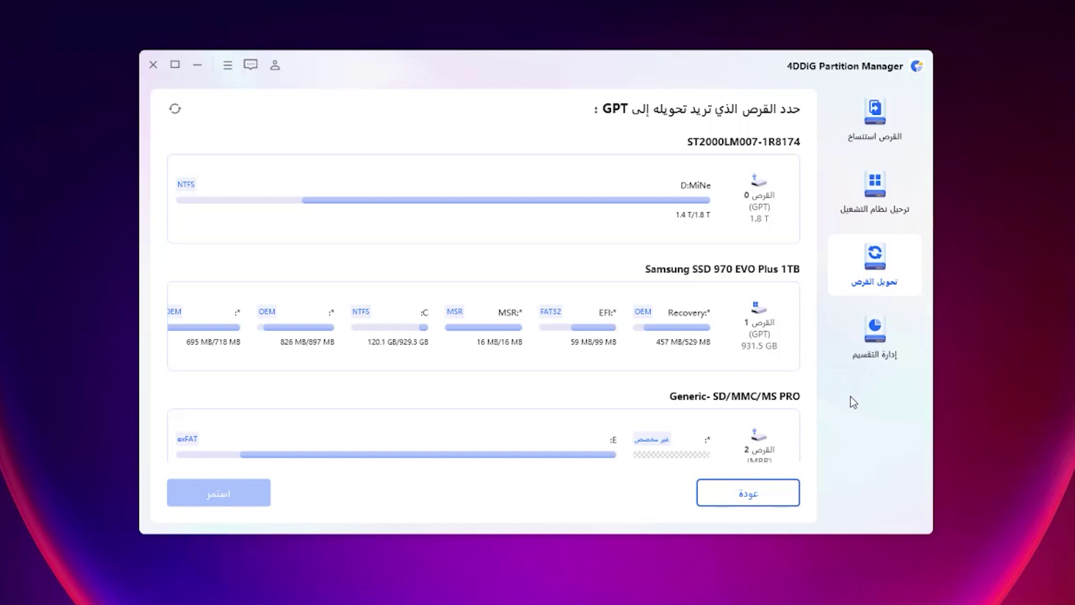
- Queue a new 13 MB NTFS partition with drive letter F: in the unallocated space of Disk 2 in Partition Management
click(871, 336)
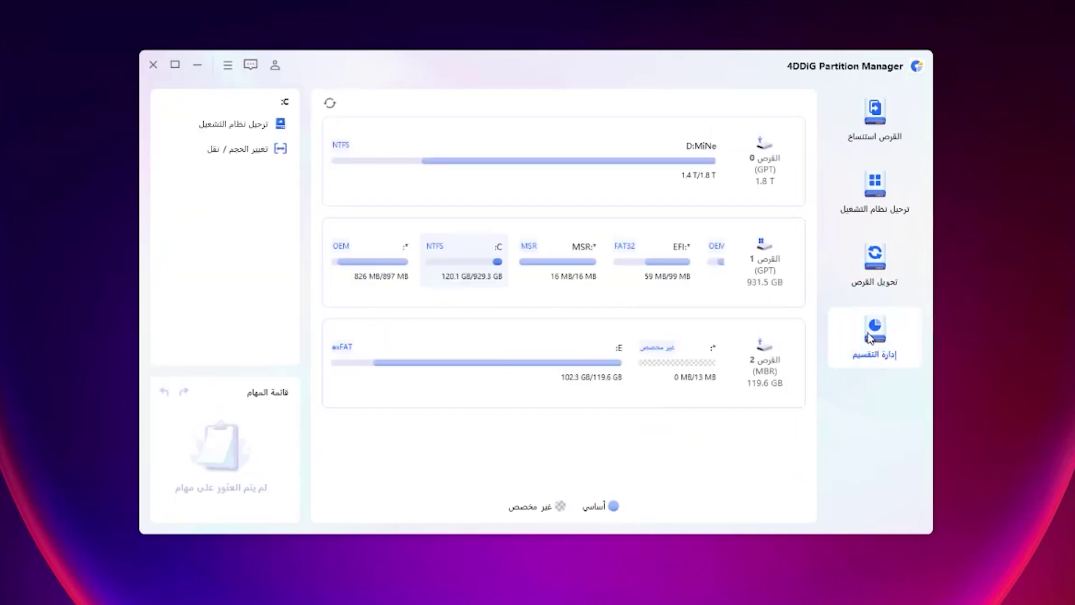
click(714, 174)
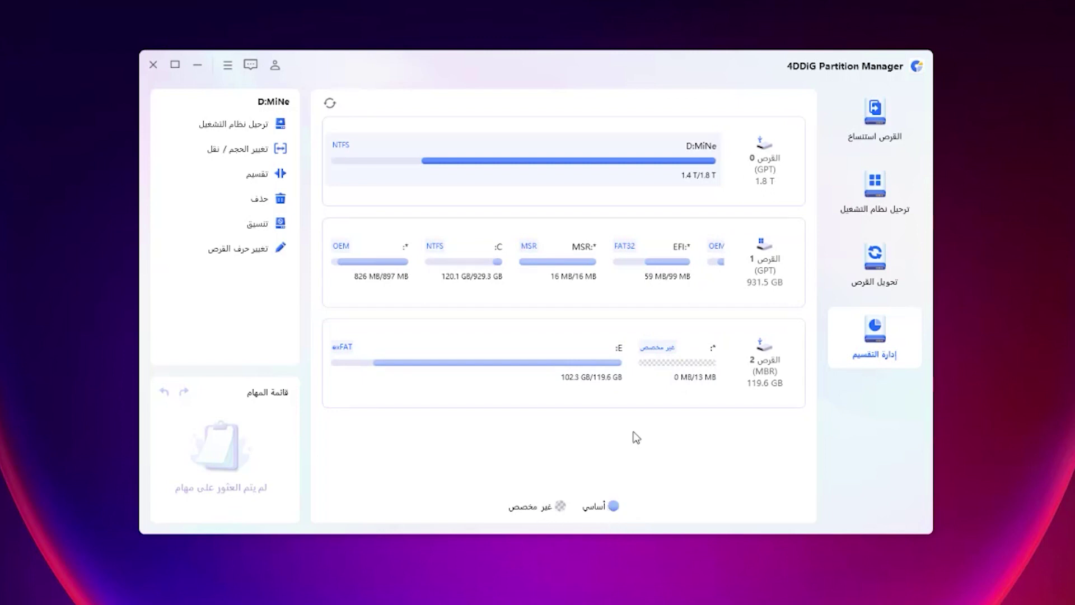
click(664, 377)
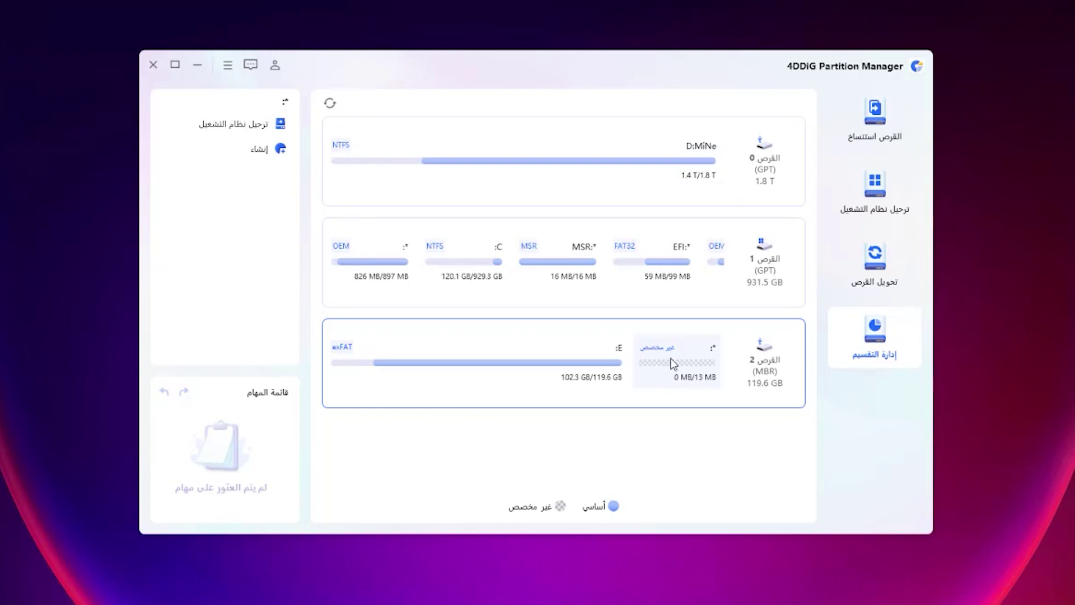
click(275, 150)
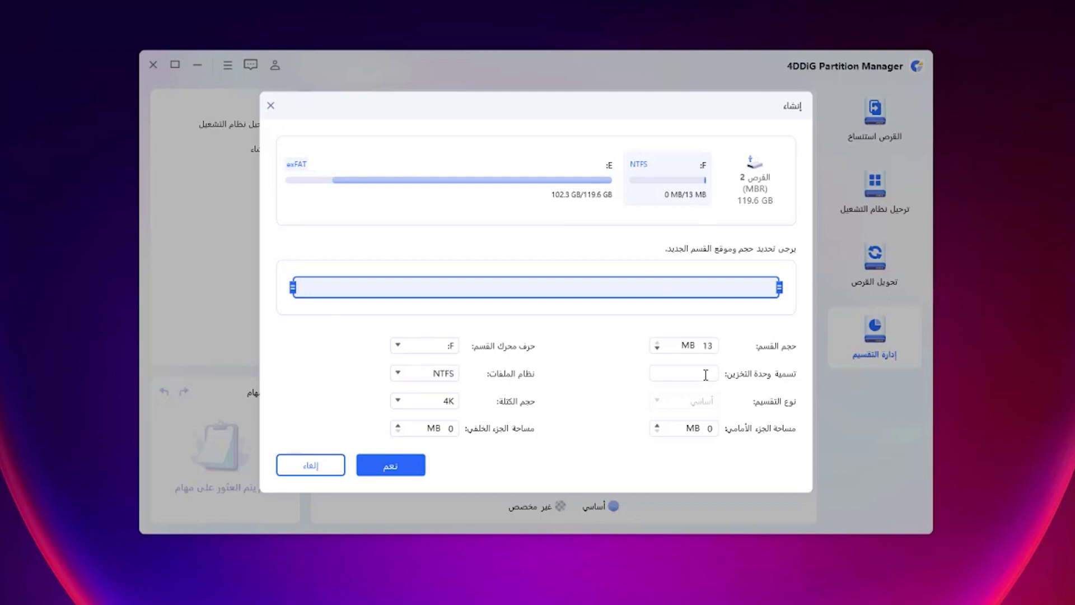
click(394, 467)
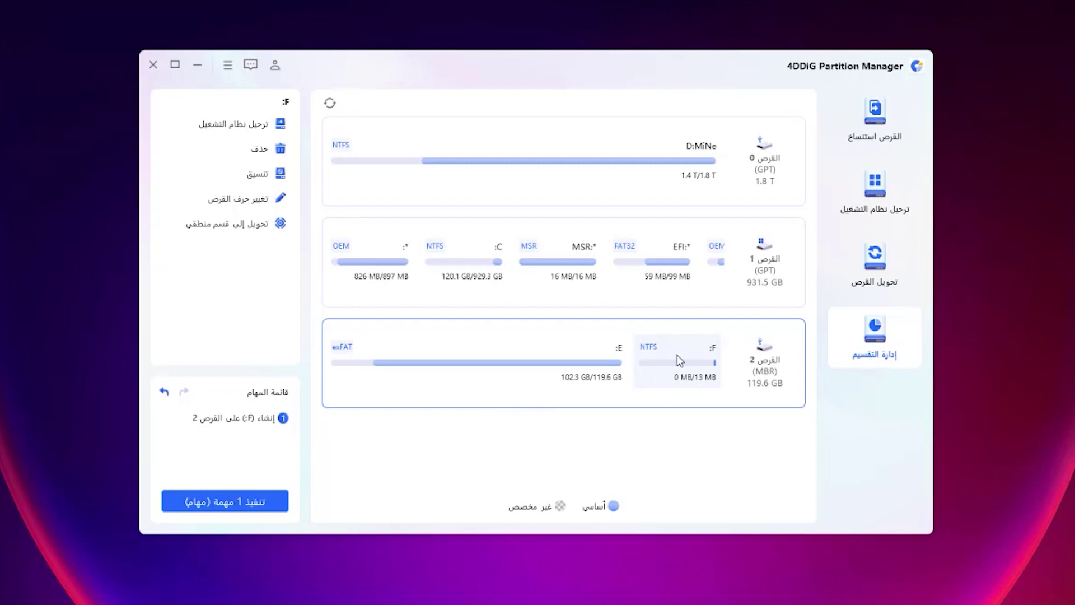
- Execute the queued creation of partition F: on Disk 2, view the new drive in File Explorer, and return to the disk list
click(239, 494)
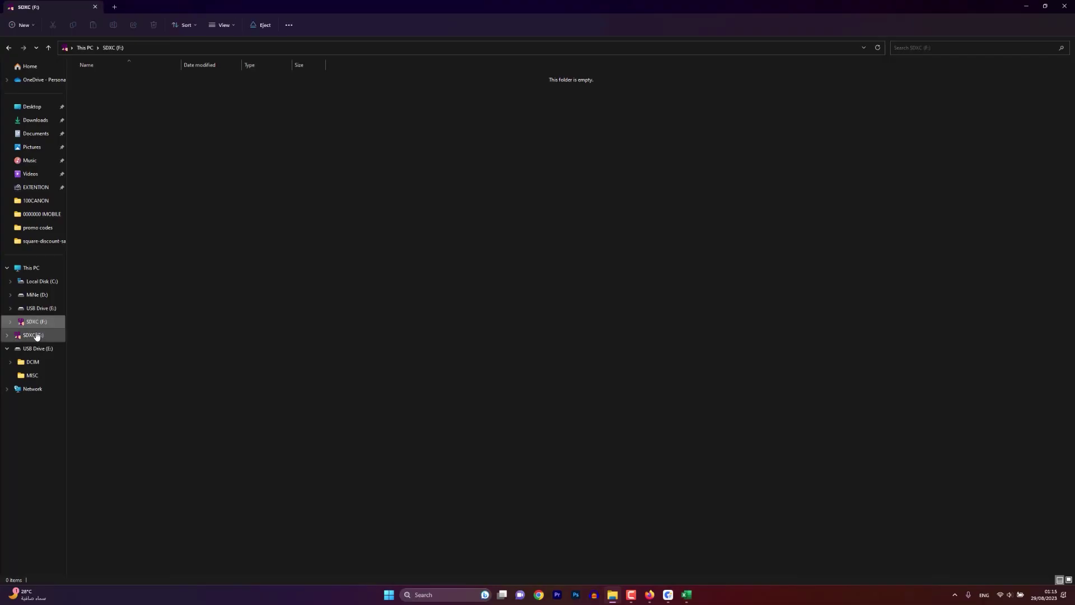
click(35, 335)
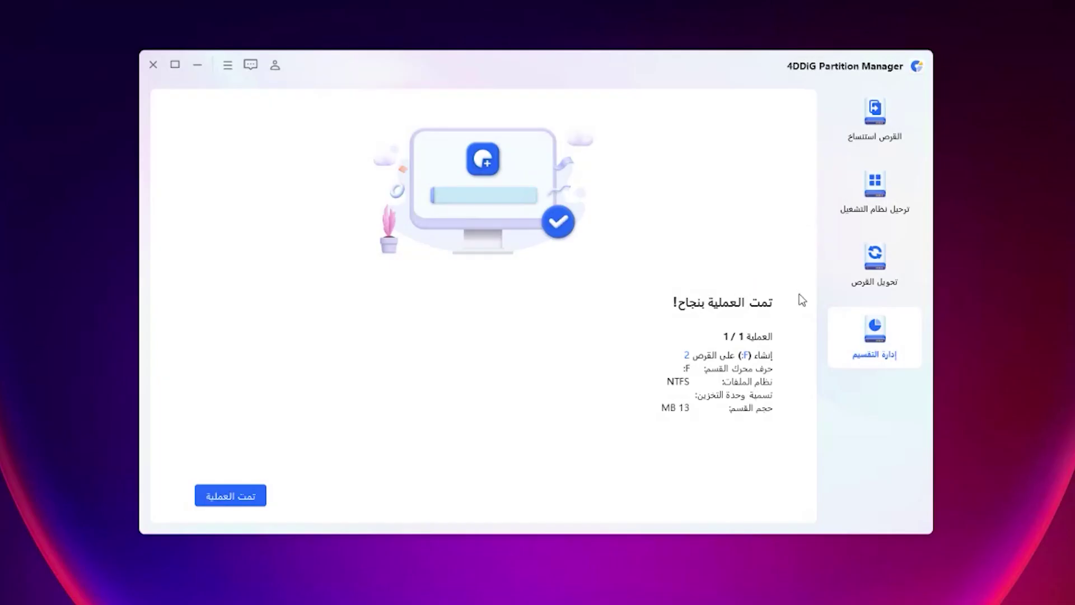
click(350, 386)
- Delete the F: partition from Disk 2, execute the pending task, and return to the disk list
click(684, 366)
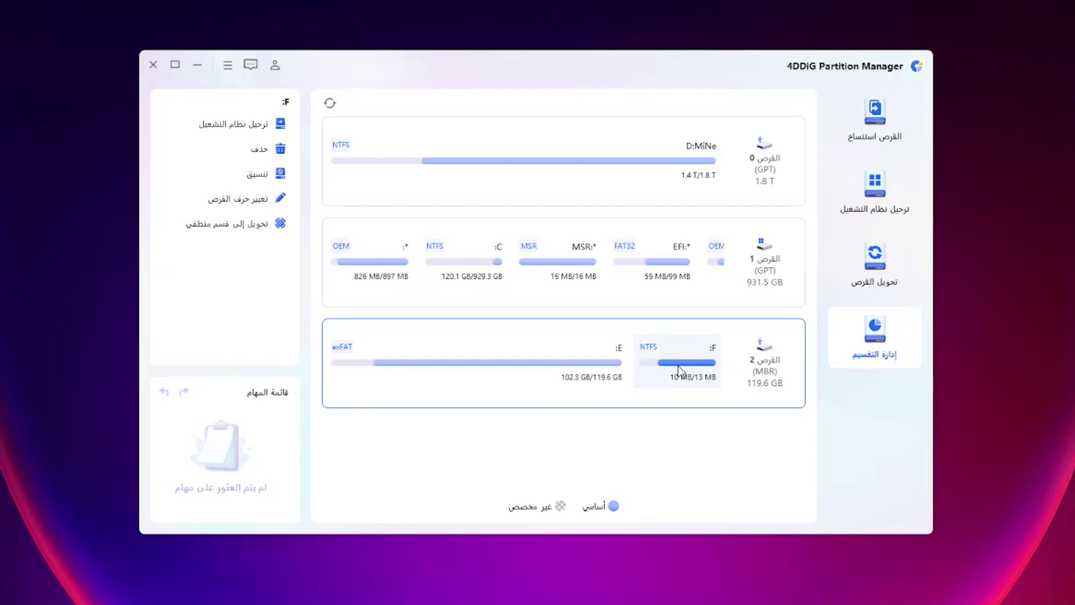
click(261, 156)
click(503, 335)
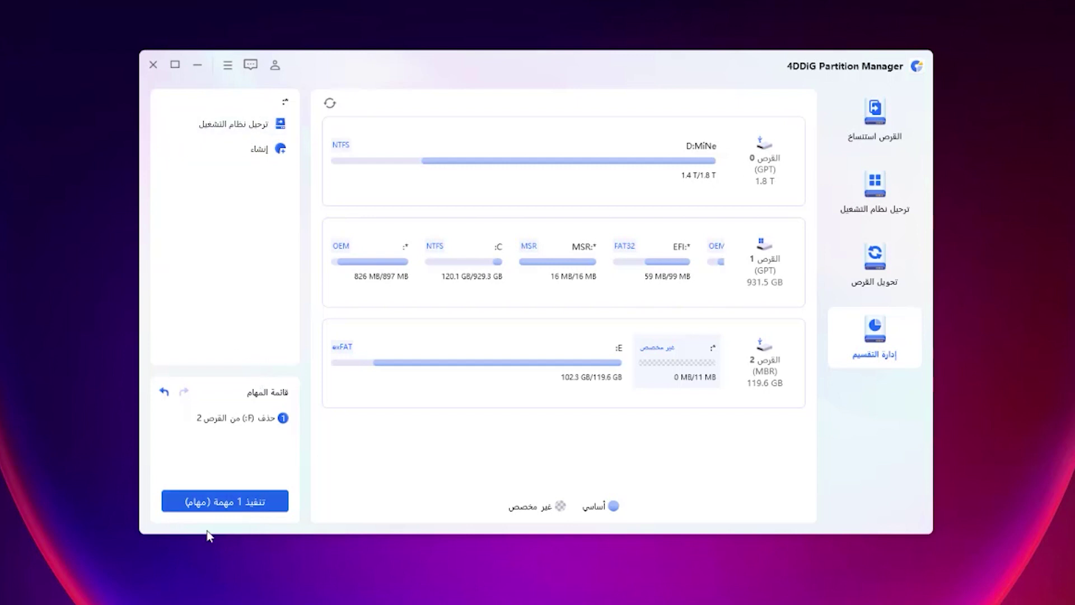
click(251, 500)
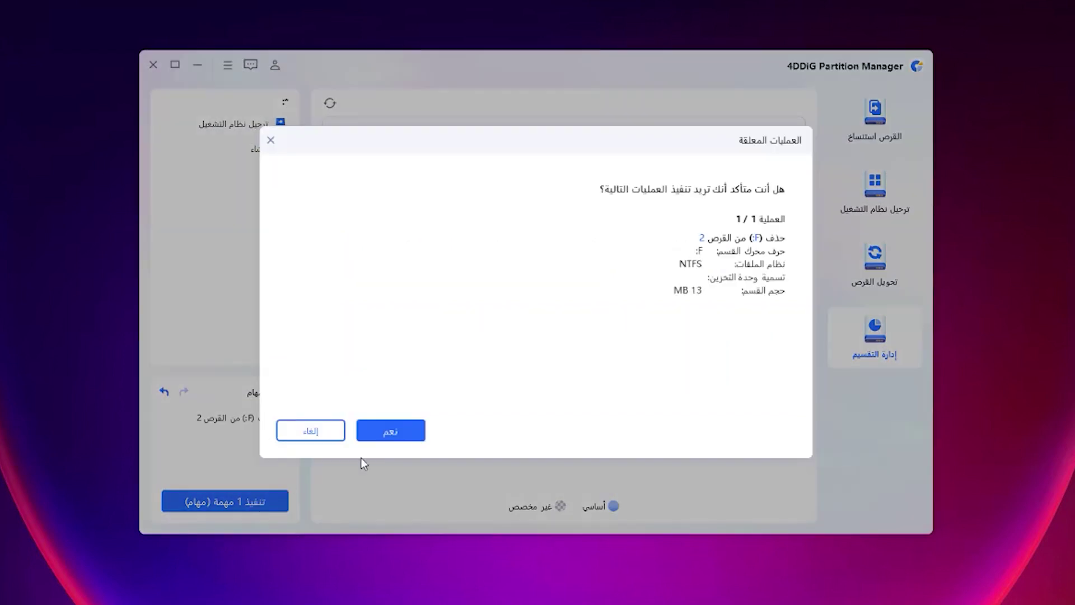
click(376, 436)
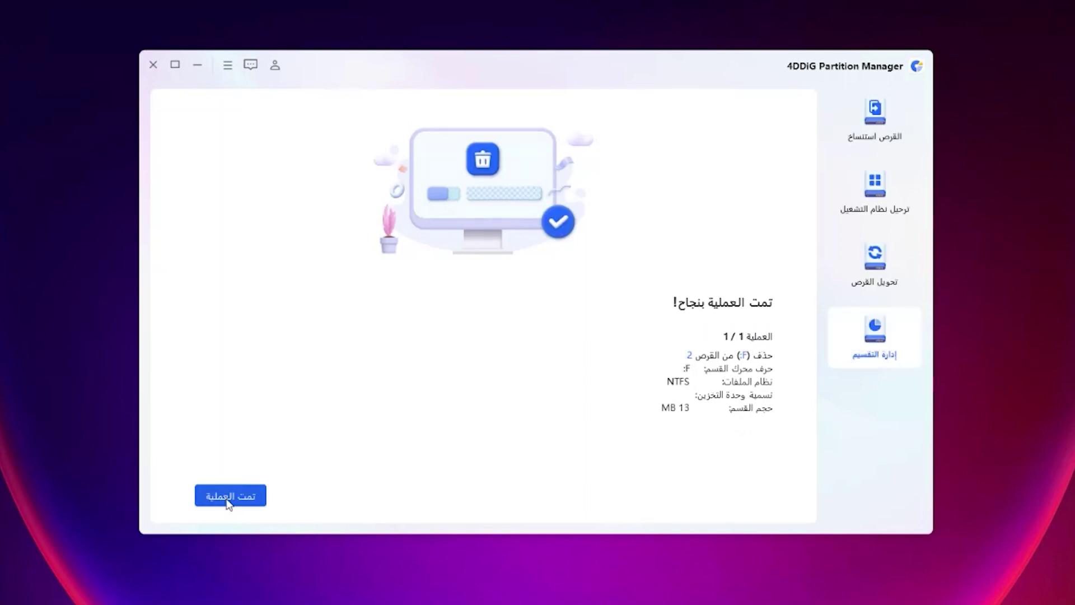
click(230, 504)
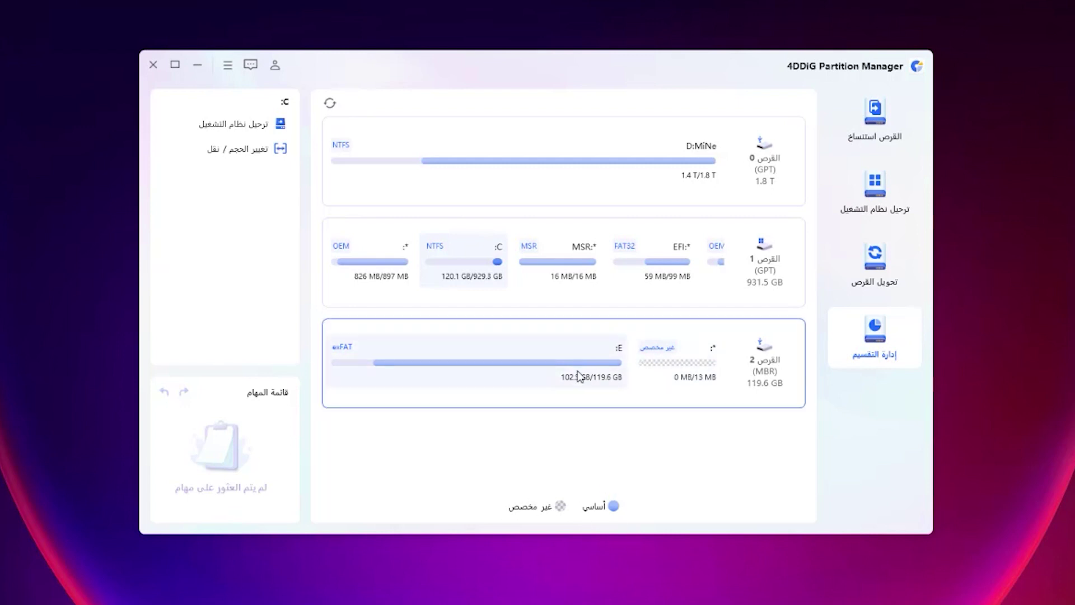
- Open the format settings for the E: partition on Disk 2 and review the file system choices, keeping NTFS
click(527, 376)
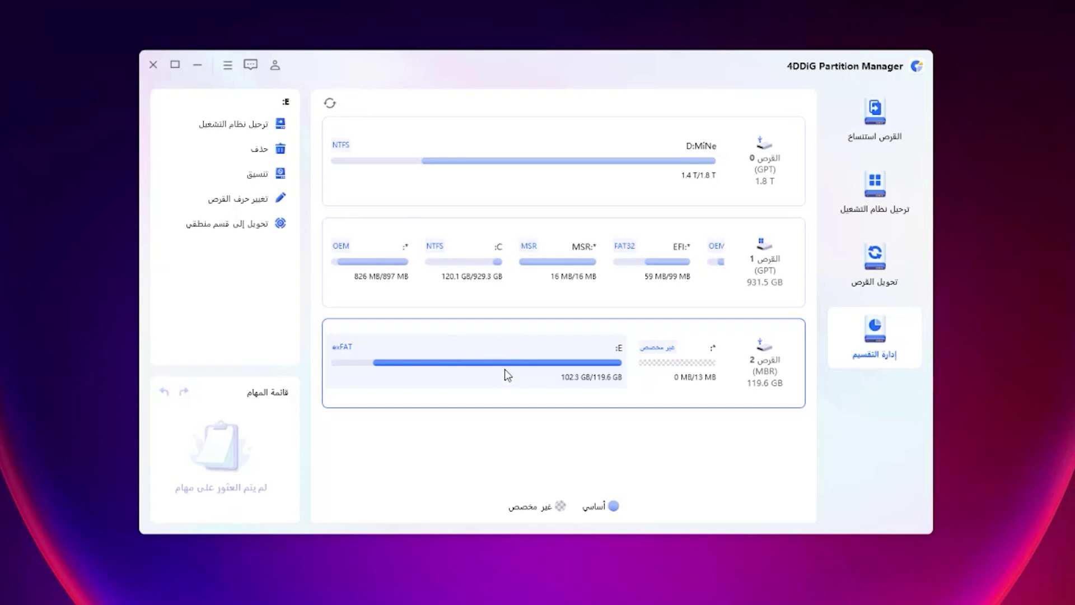
click(257, 176)
click(672, 194)
click(688, 195)
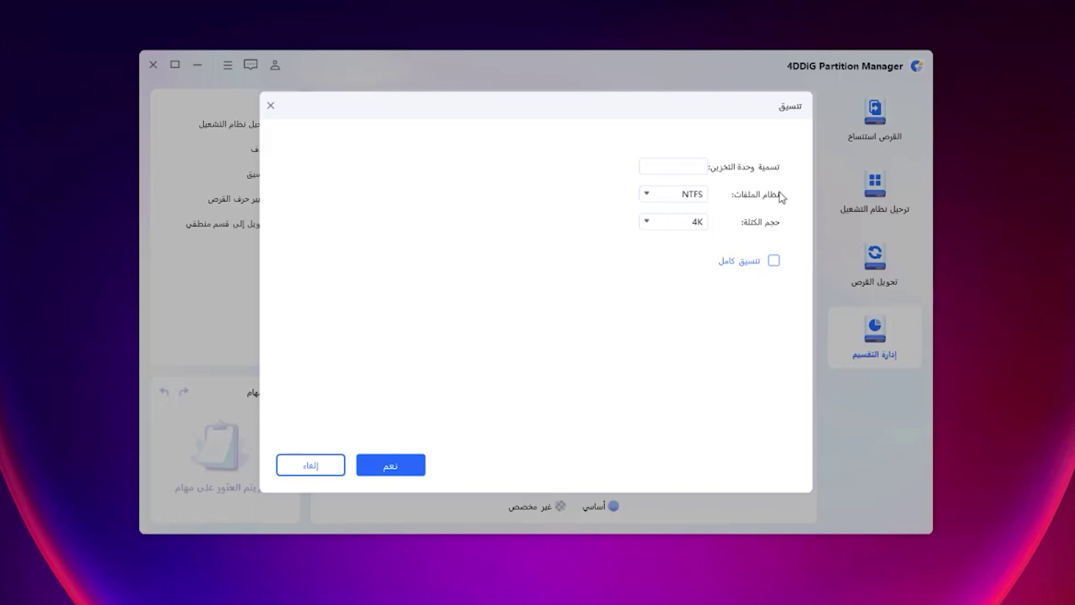
click(696, 197)
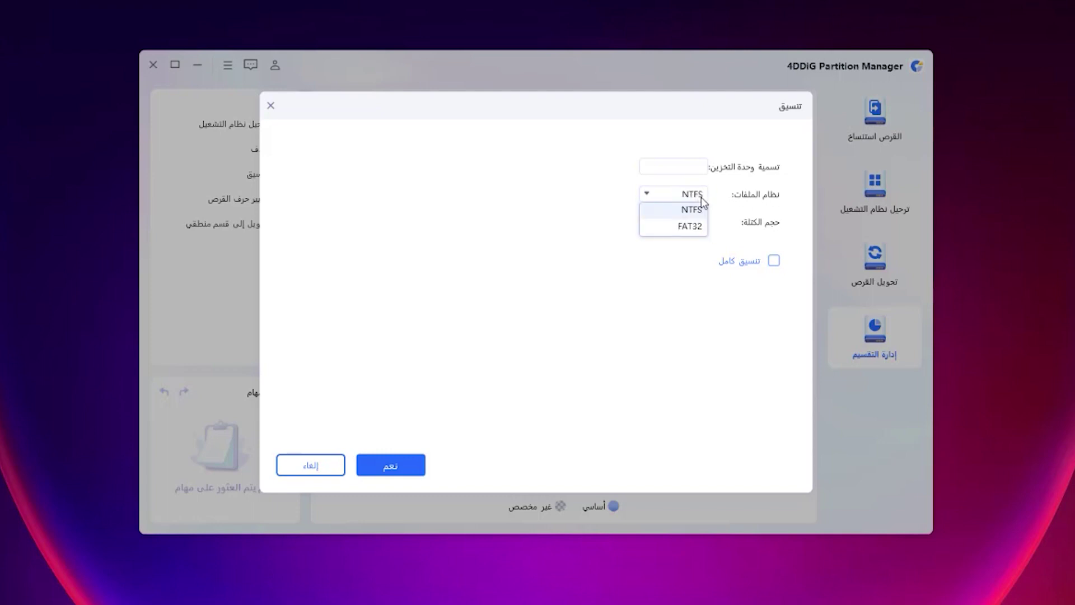
click(694, 209)
- Review the volume label, cluster size and full format options for E:, and cancel the formatting
click(693, 167)
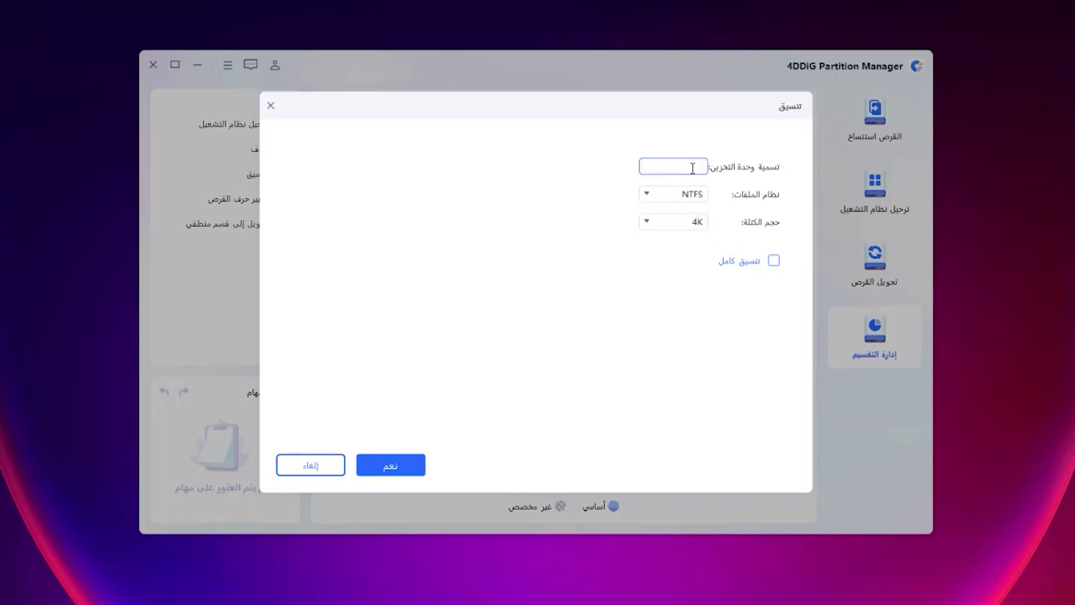
click(665, 225)
click(667, 225)
click(667, 224)
click(667, 224)
click(774, 262)
click(774, 262)
click(309, 464)
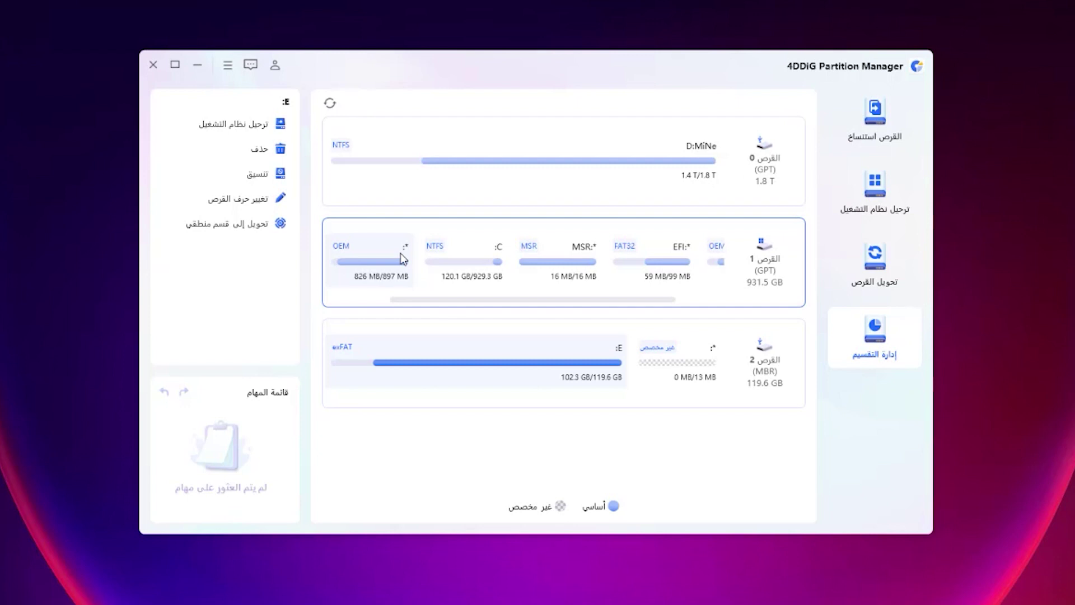
- Review the disk conversion page with Disk 0 selected, the operating system migration page and the disk clone page
click(865, 266)
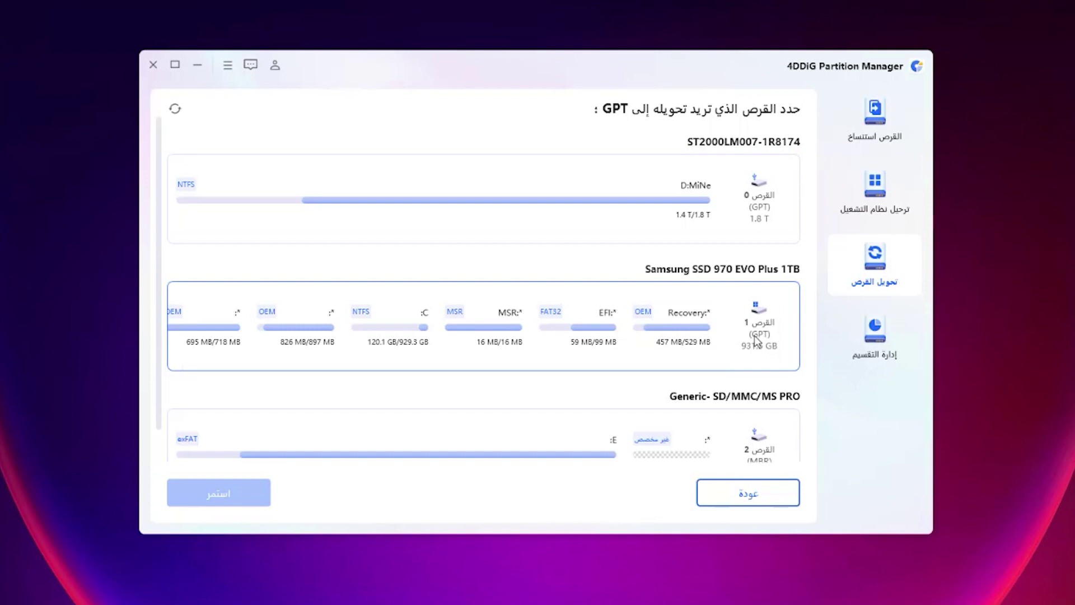
click(775, 219)
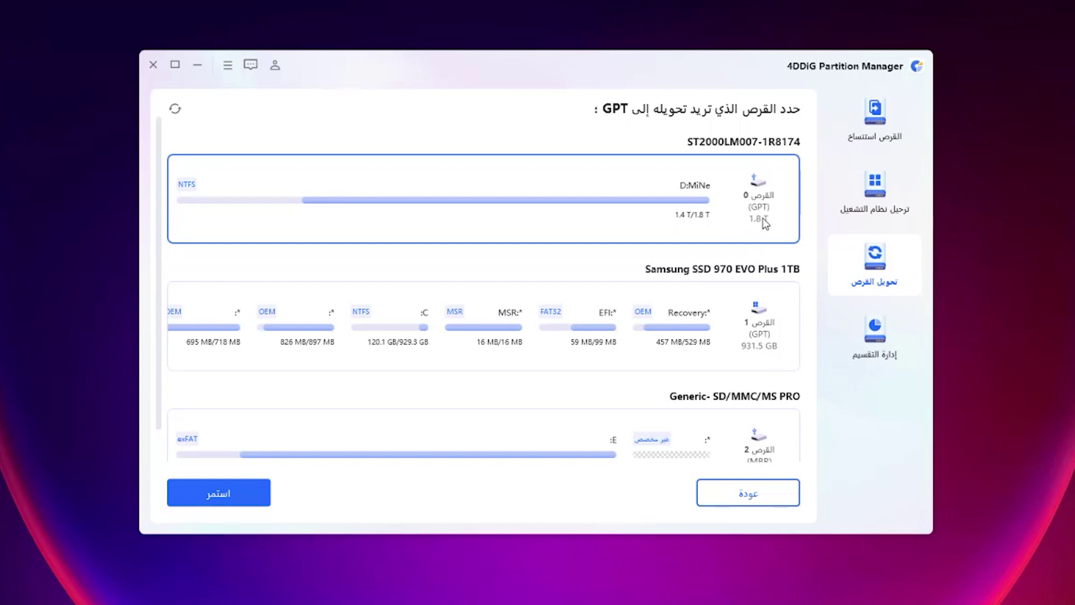
click(904, 193)
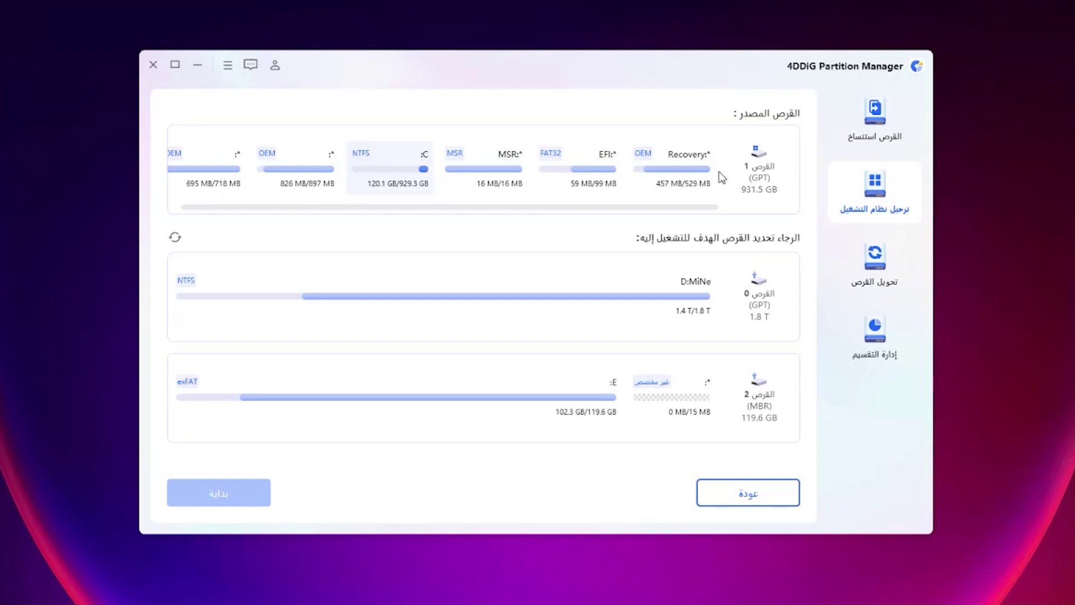
click(644, 268)
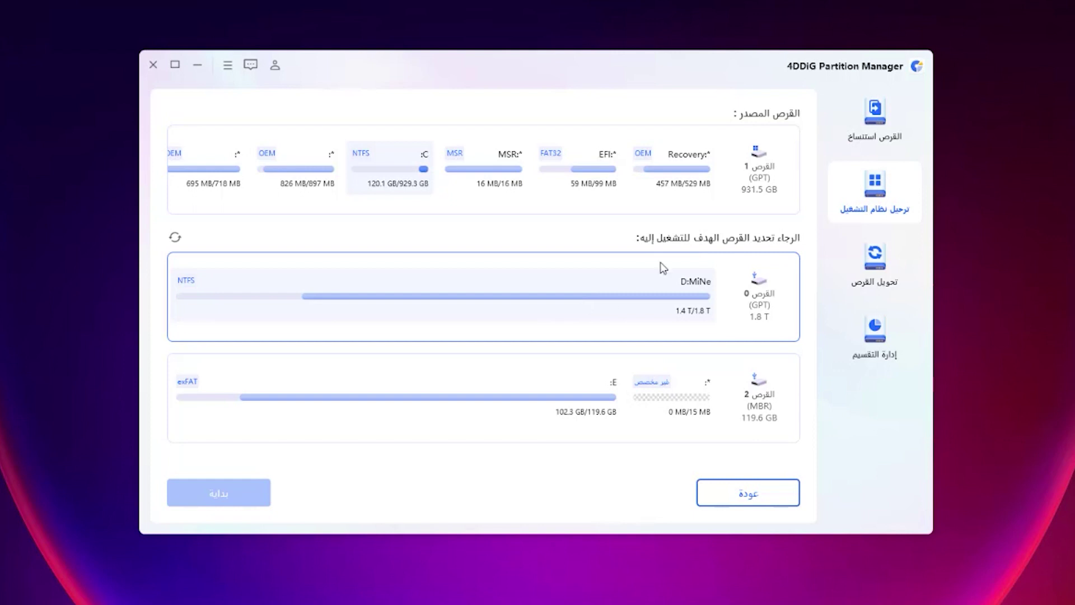
click(873, 126)
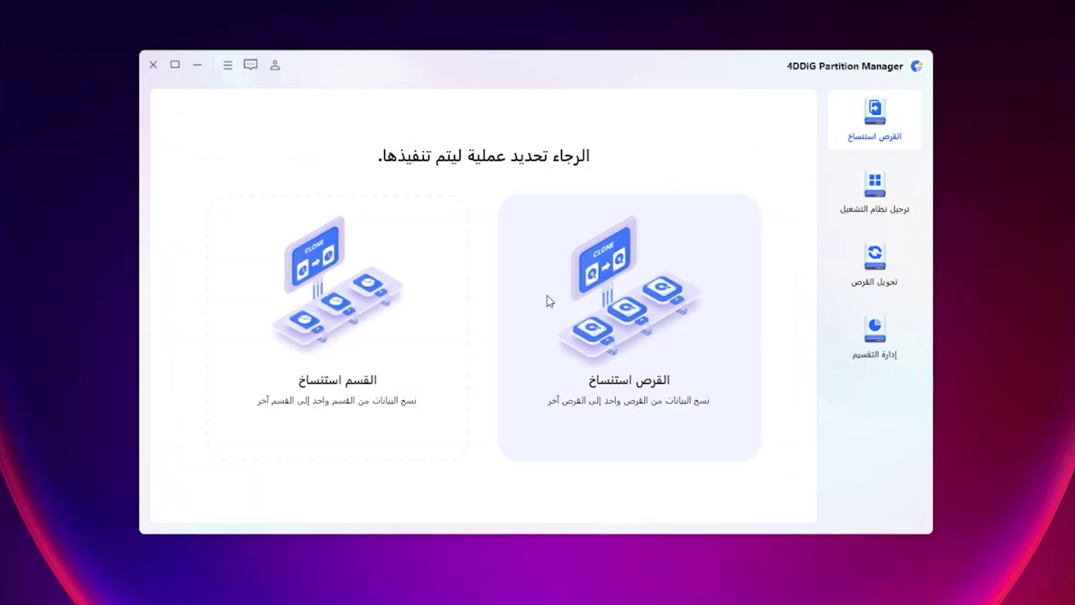